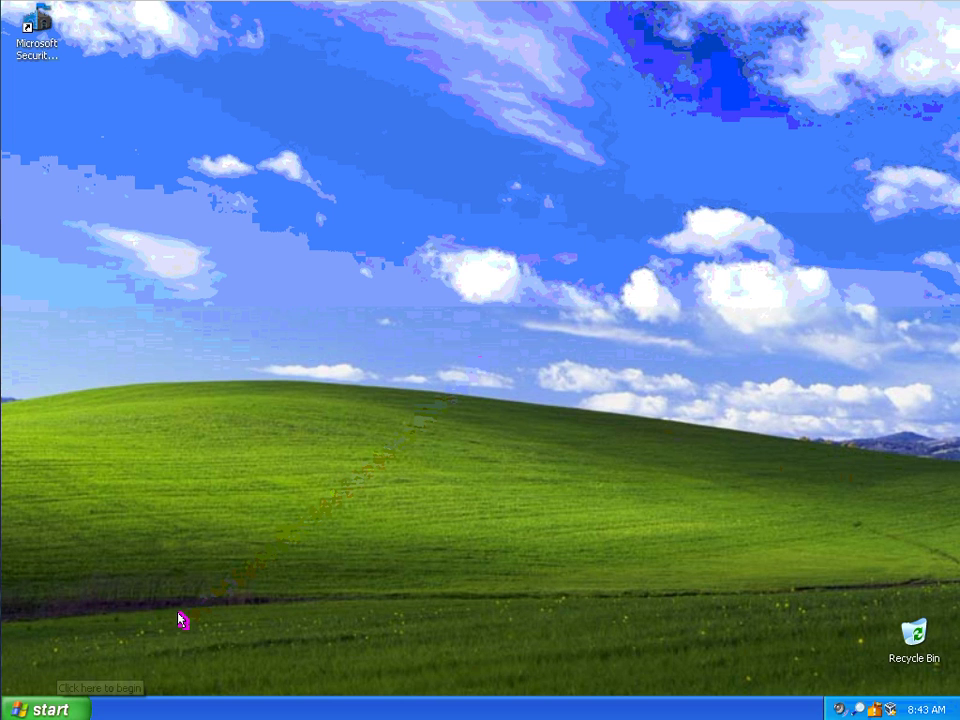
- Launch Microsoft Outlook with the Mapi Profile and switch to the calendar
left_click(60, 710)
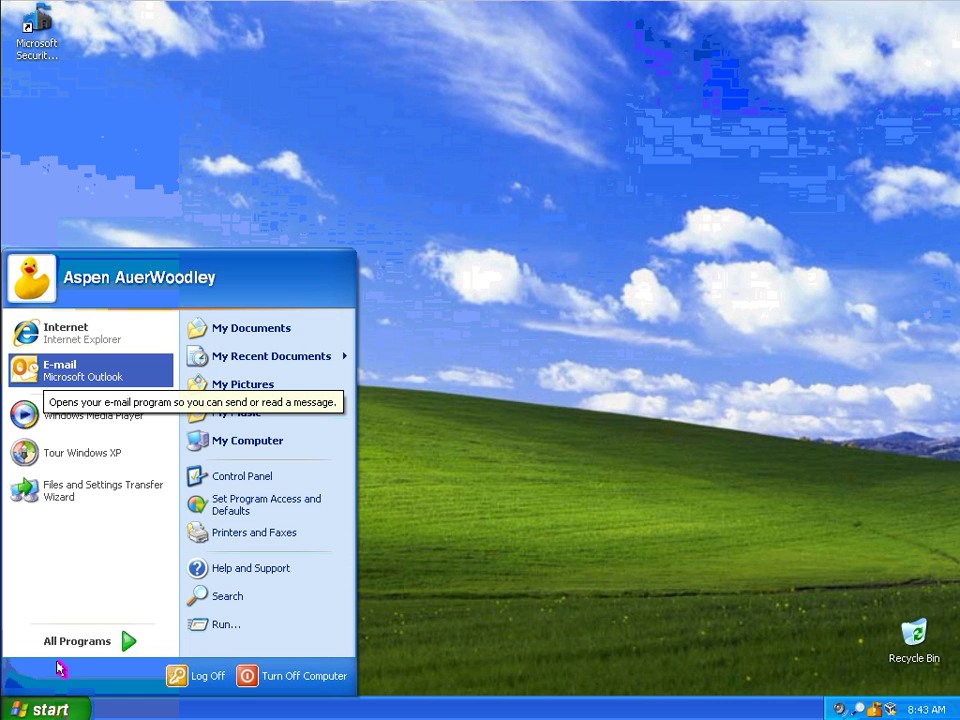
left_click(44, 372)
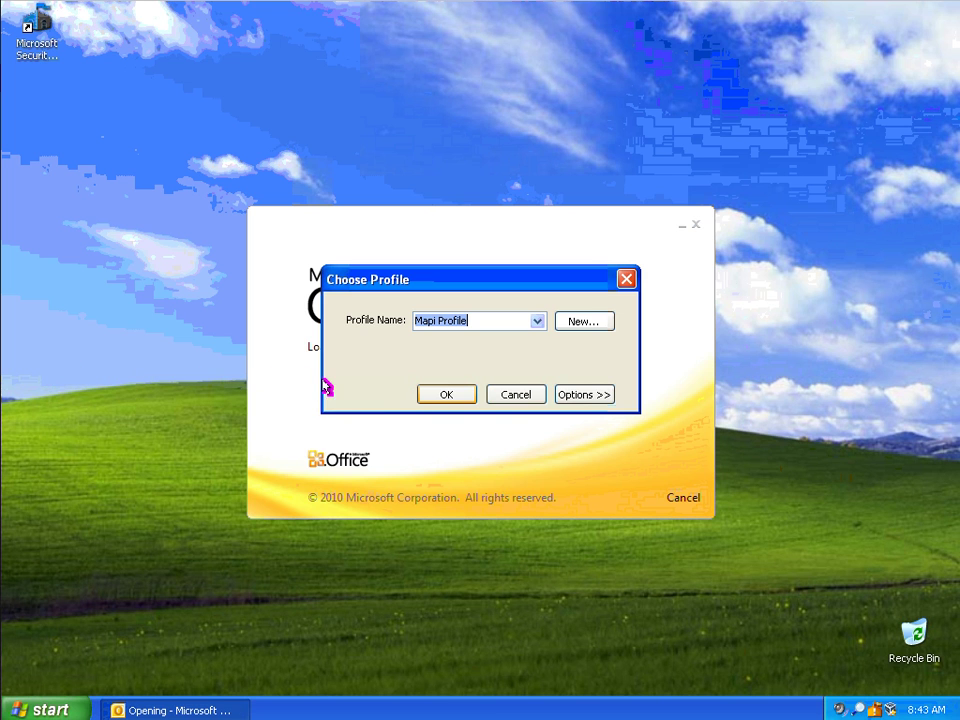
left_click(446, 395)
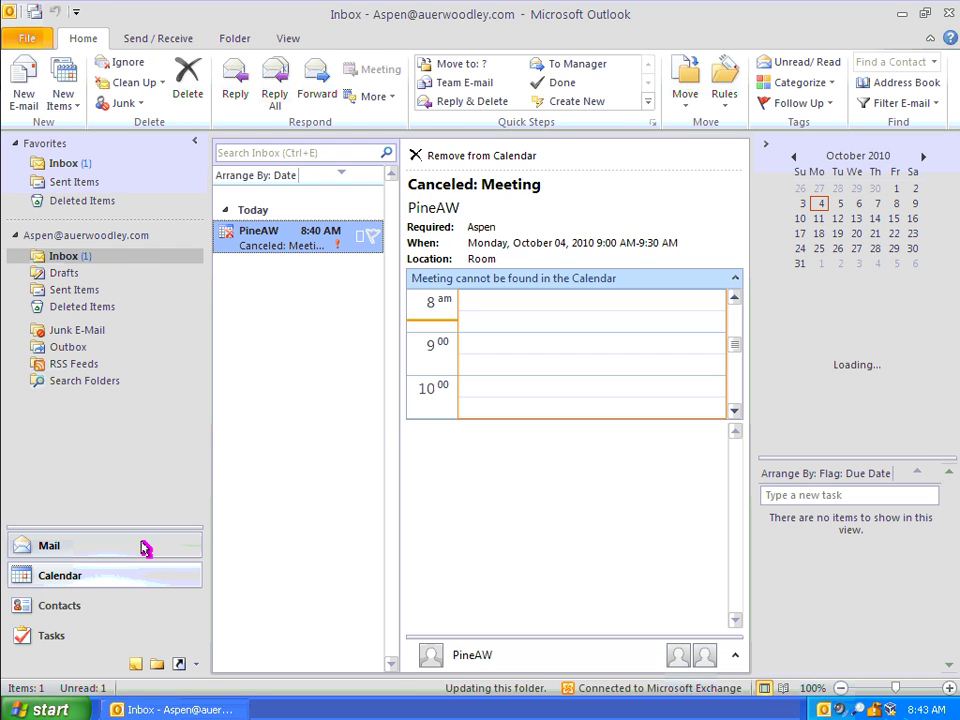
left_click(60, 575)
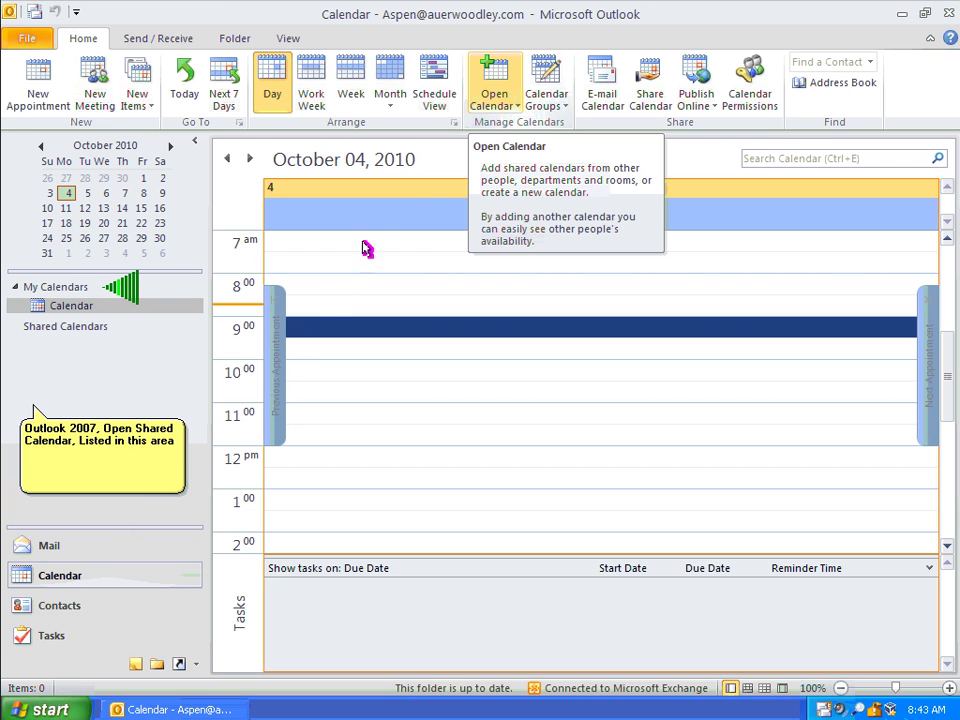
- Start opening calendars from the address book and choose the Global Address List as the source
left_click(502, 72)
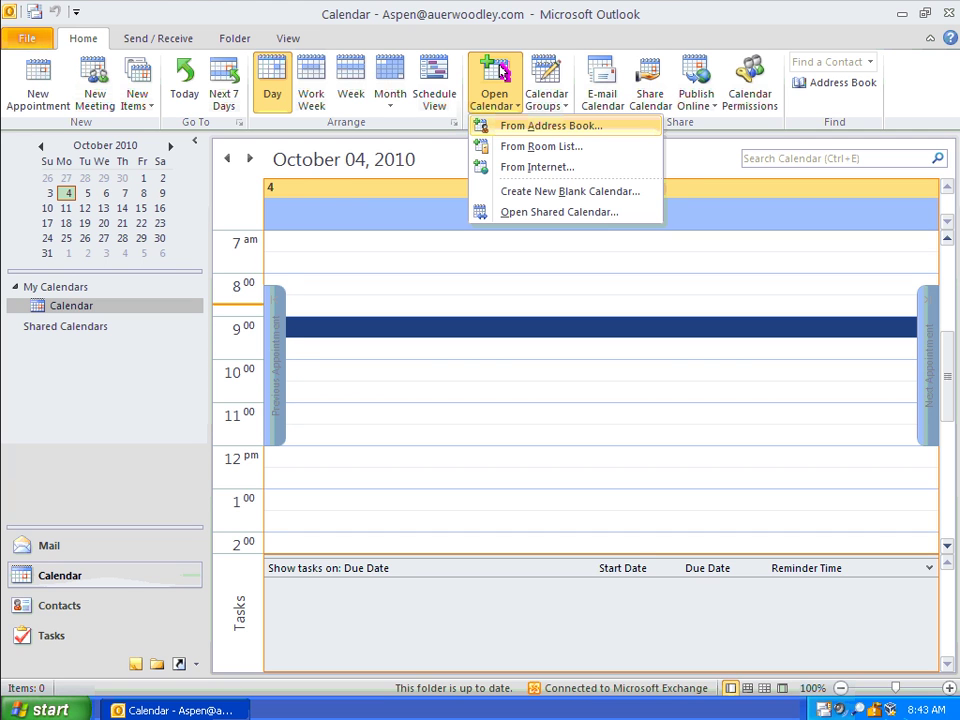
left_click(505, 127)
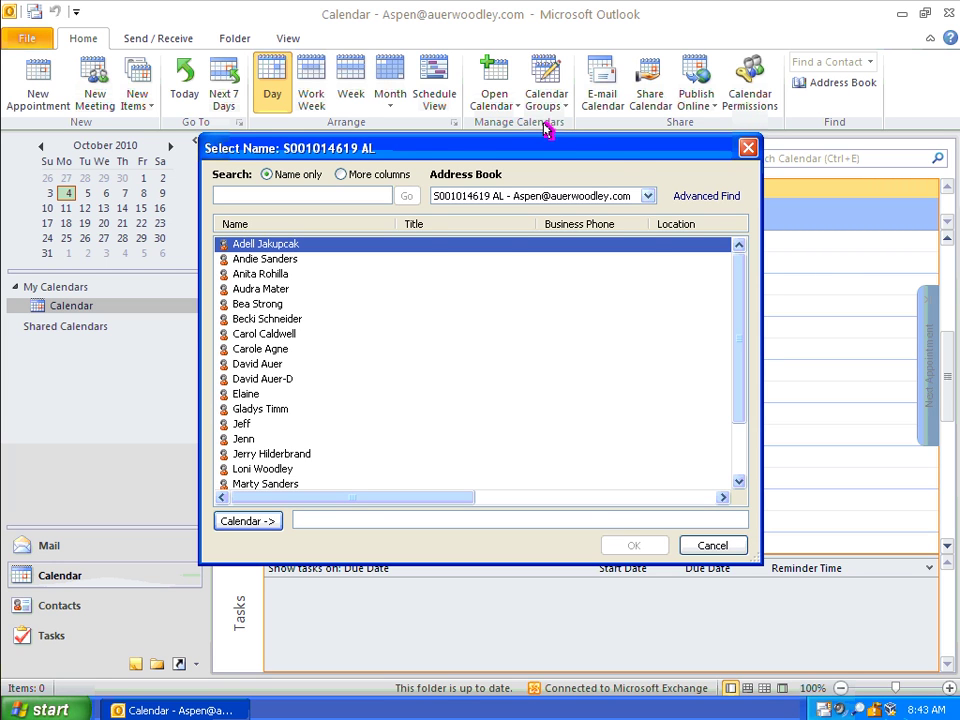
left_click(648, 196)
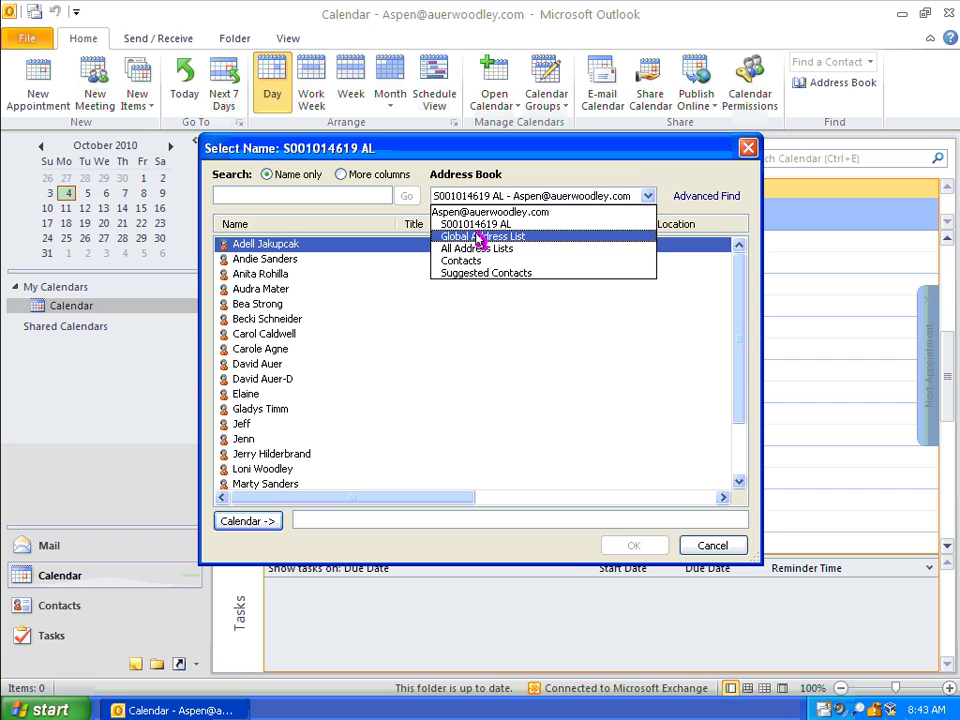
left_click(478, 238)
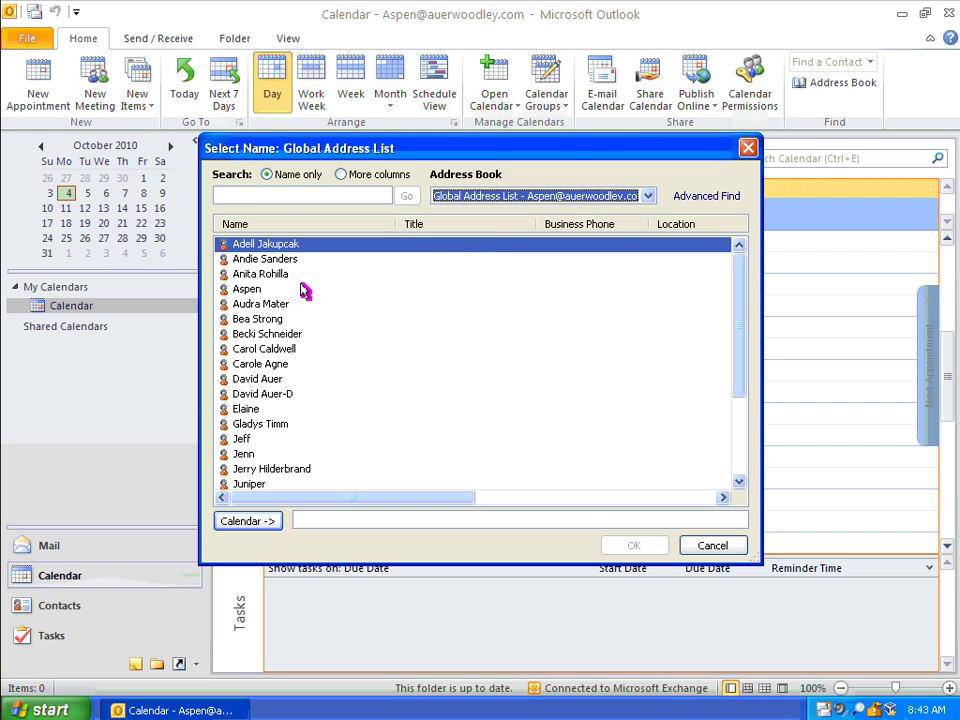
- Add Juniper, PineAW and Spruce from the address list and open their shared calendars
left_click(268, 289)
left_click(251, 484)
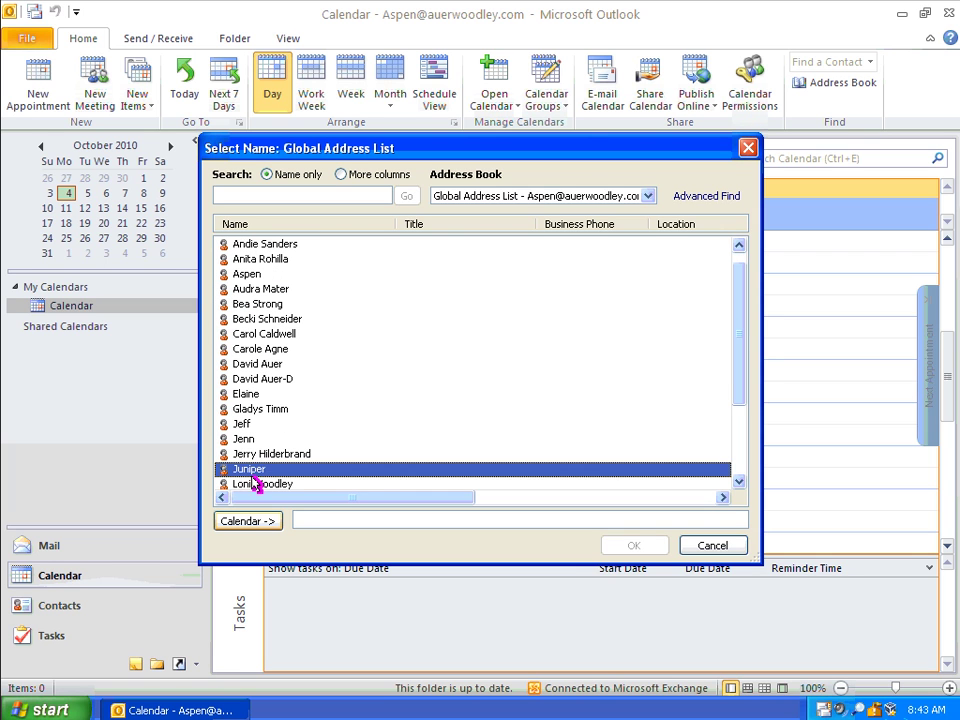
left_click(249, 520)
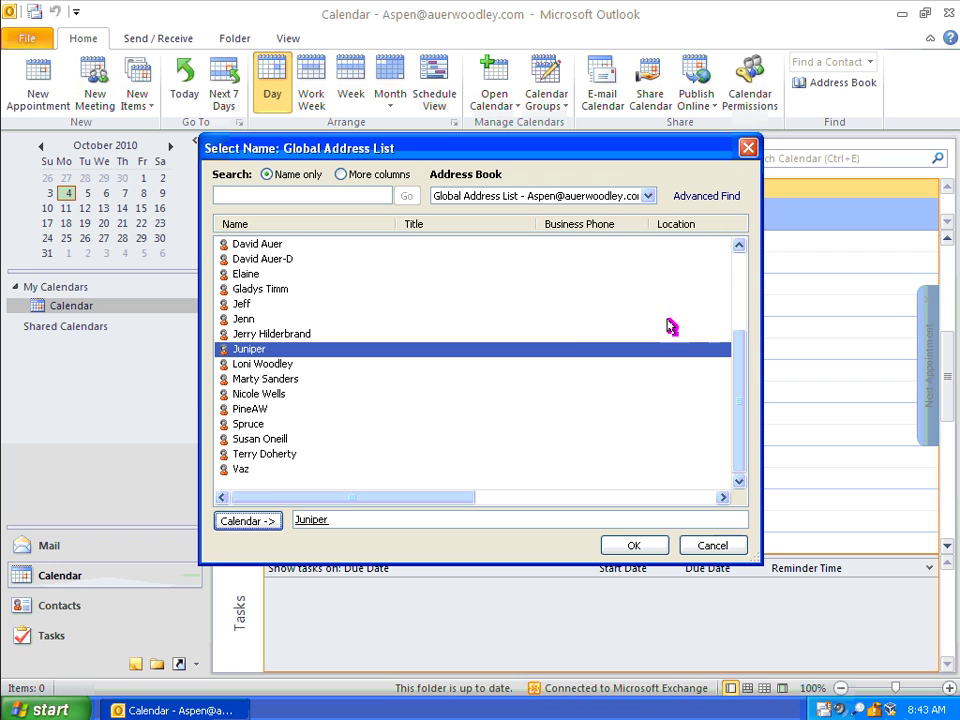
left_click(252, 409)
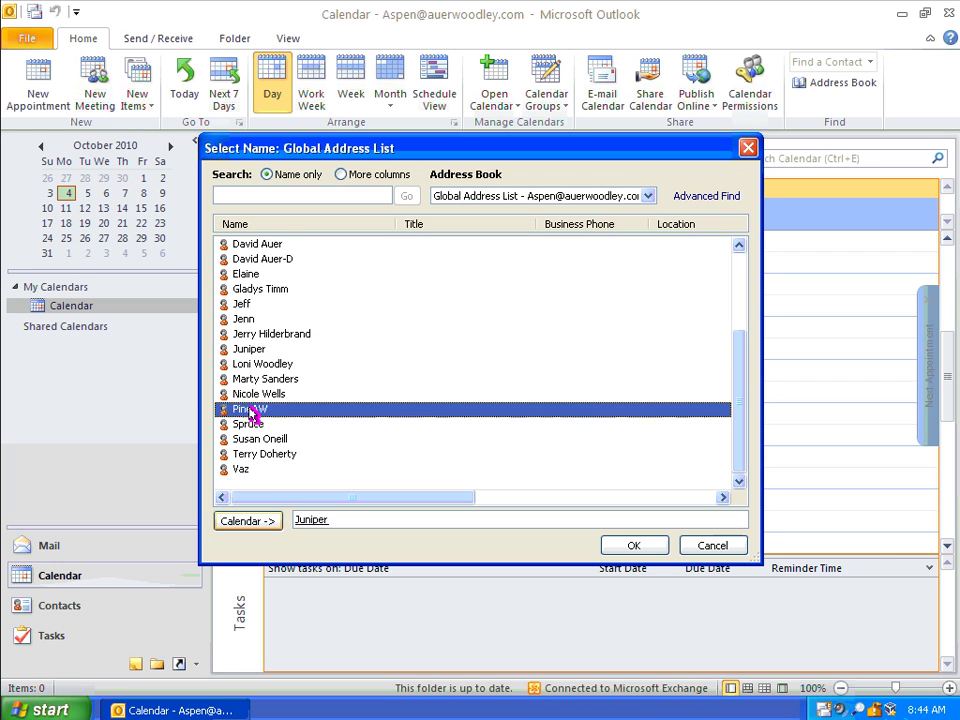
left_click(247, 522)
left_click(250, 424)
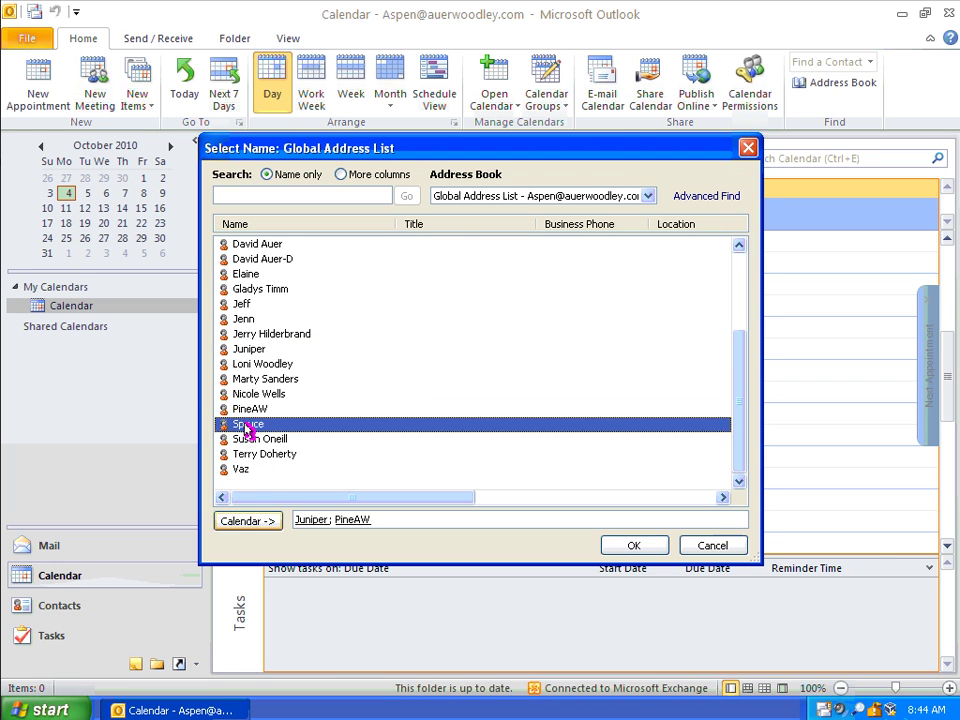
left_click(247, 521)
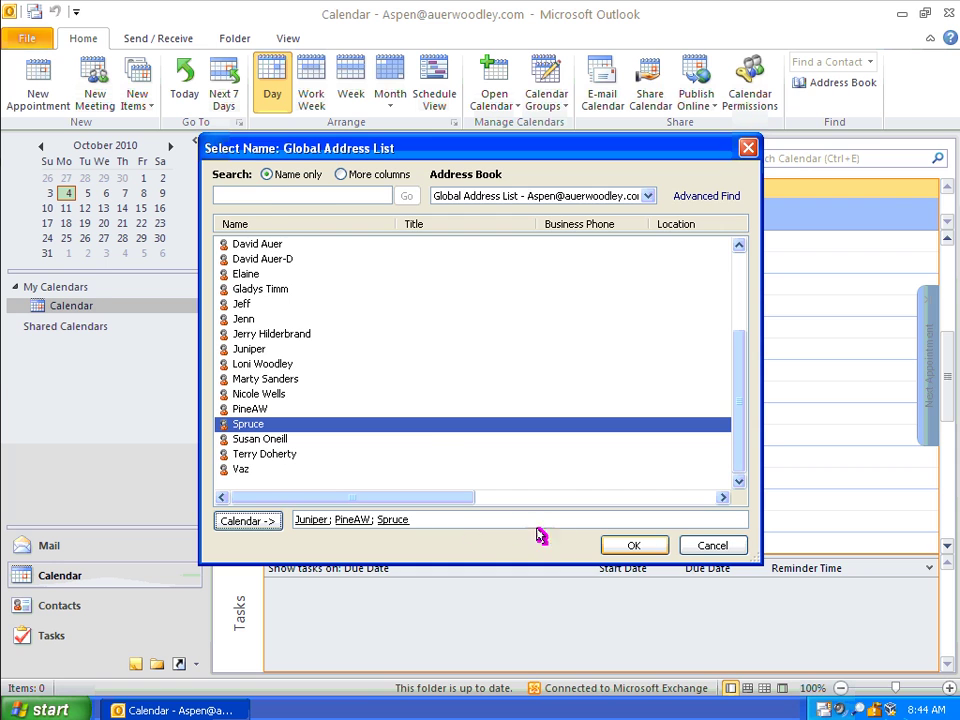
left_click(637, 546)
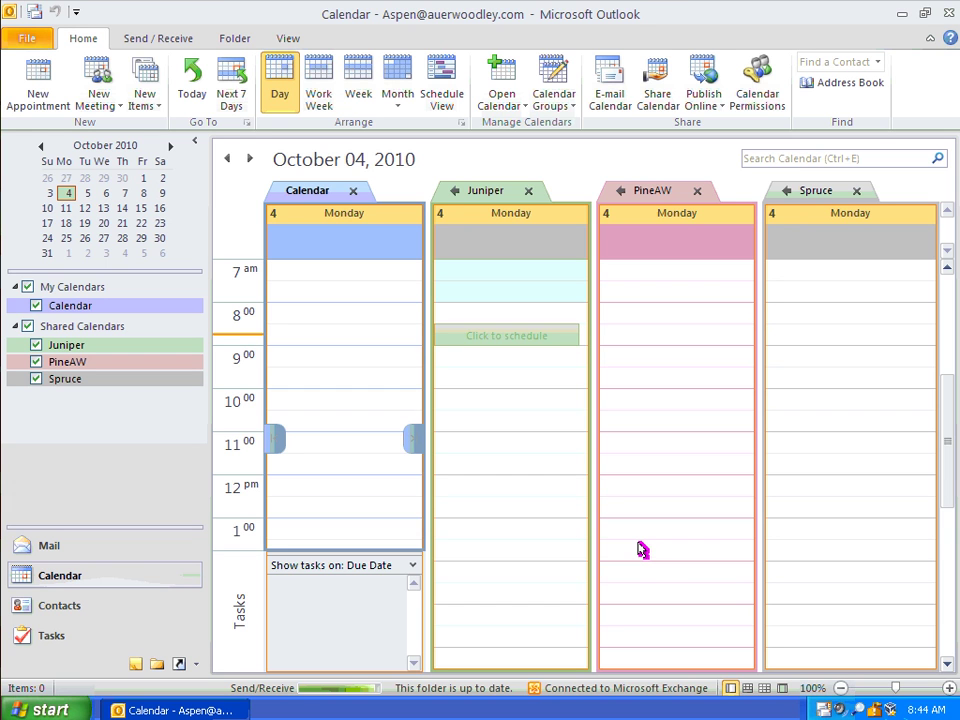
double_click(500, 355)
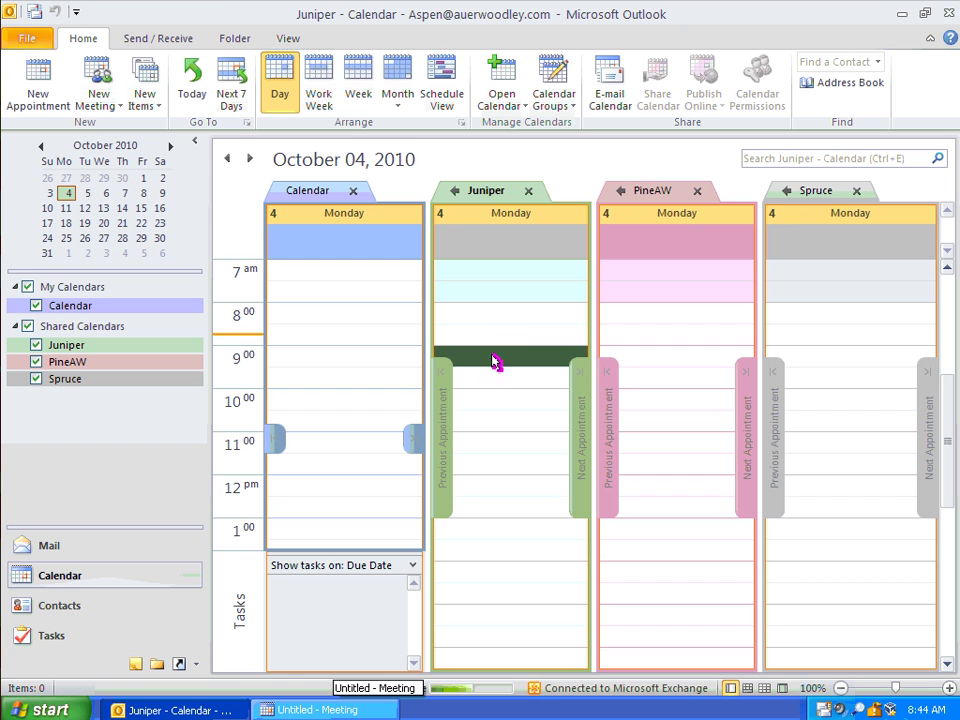
left_click(340, 711)
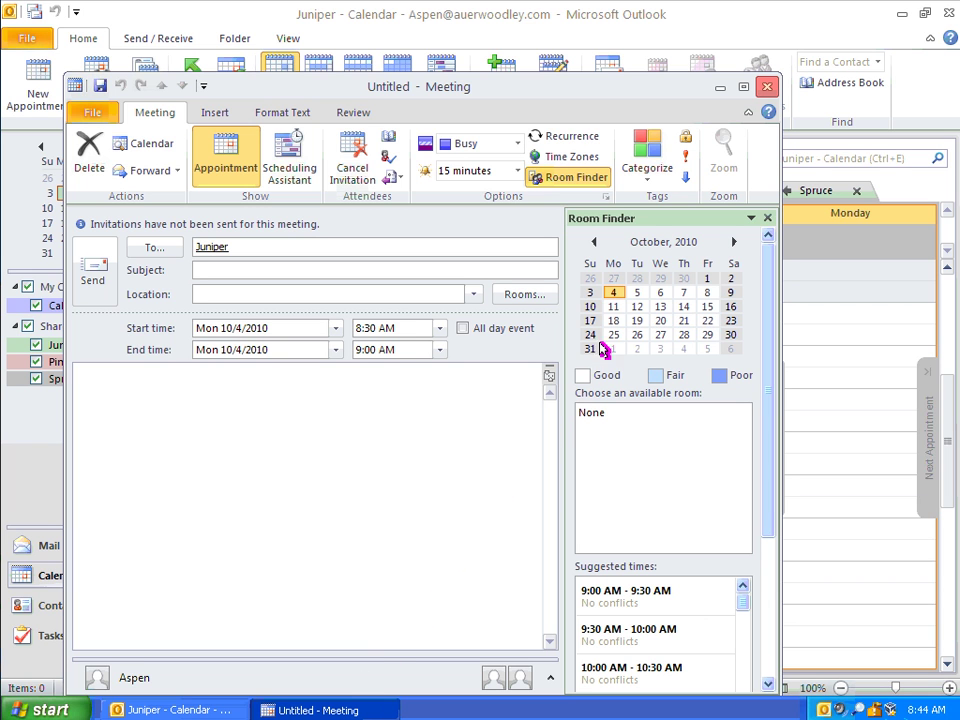
left_click(767, 86)
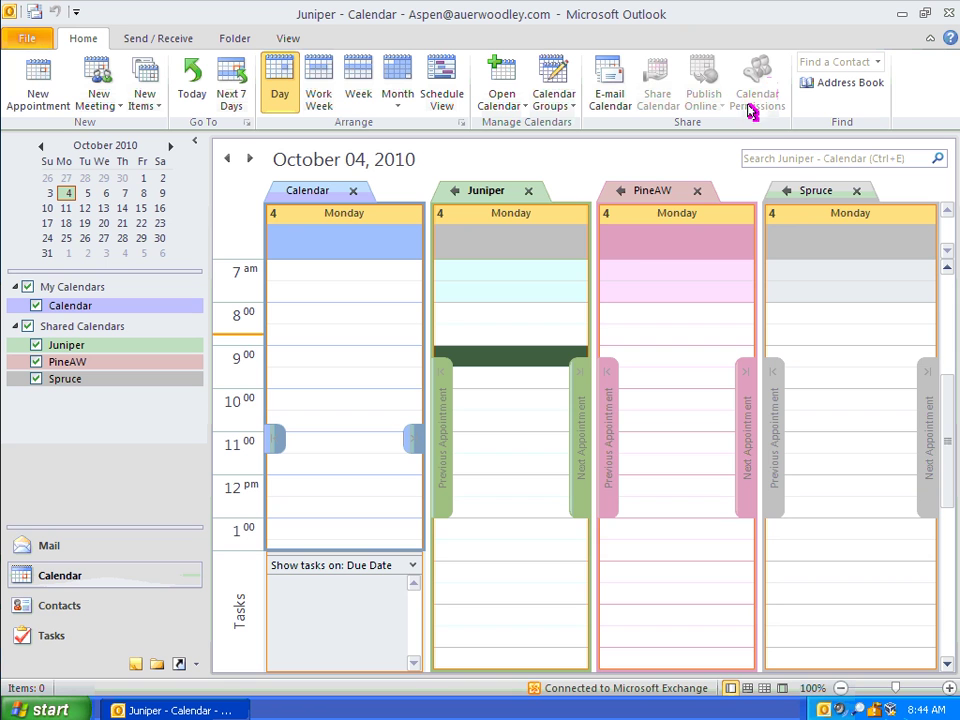
- Create and save a 9:00–9:30 AM appointment "Meeting You did it!" at location AuerWoodley in the Juniper calendar on October 4
right_click(520, 358)
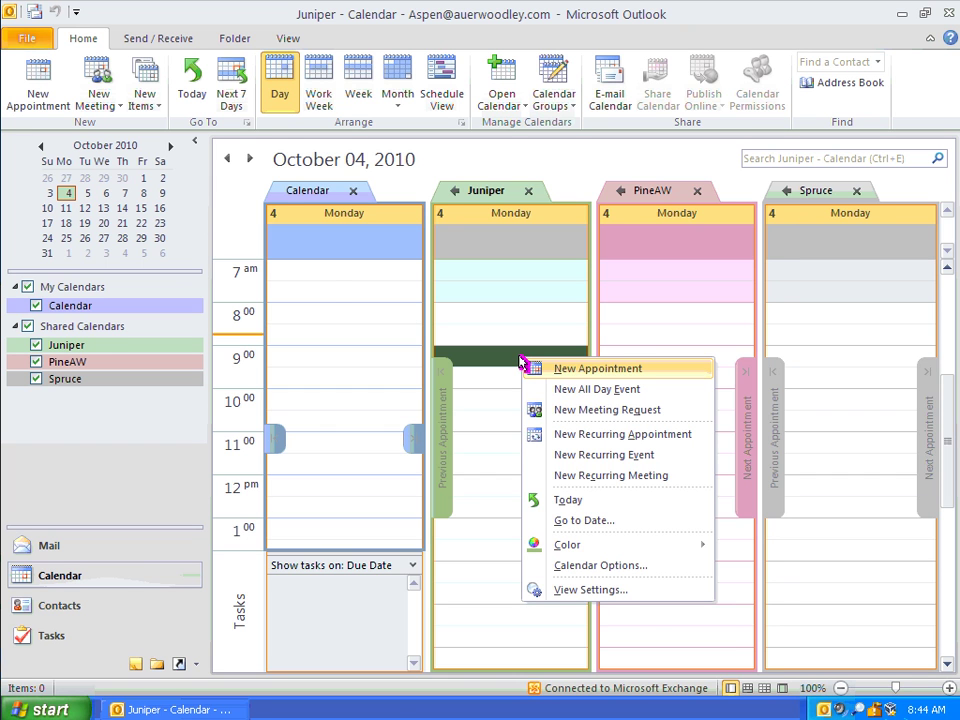
left_click(527, 367)
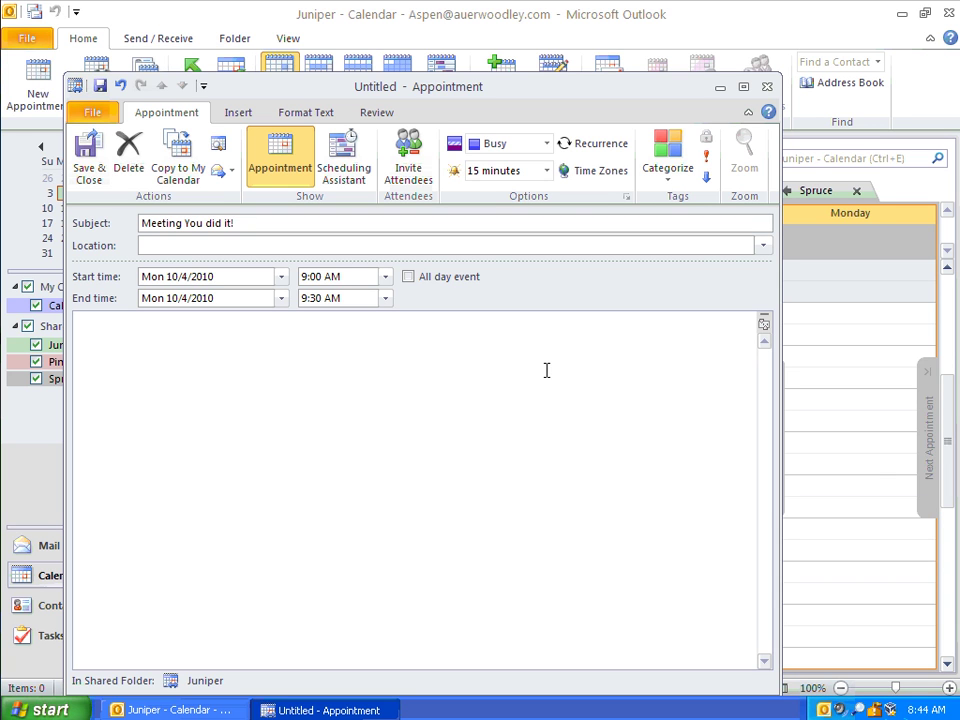
left_click(211, 248)
type("AuerWoodley")
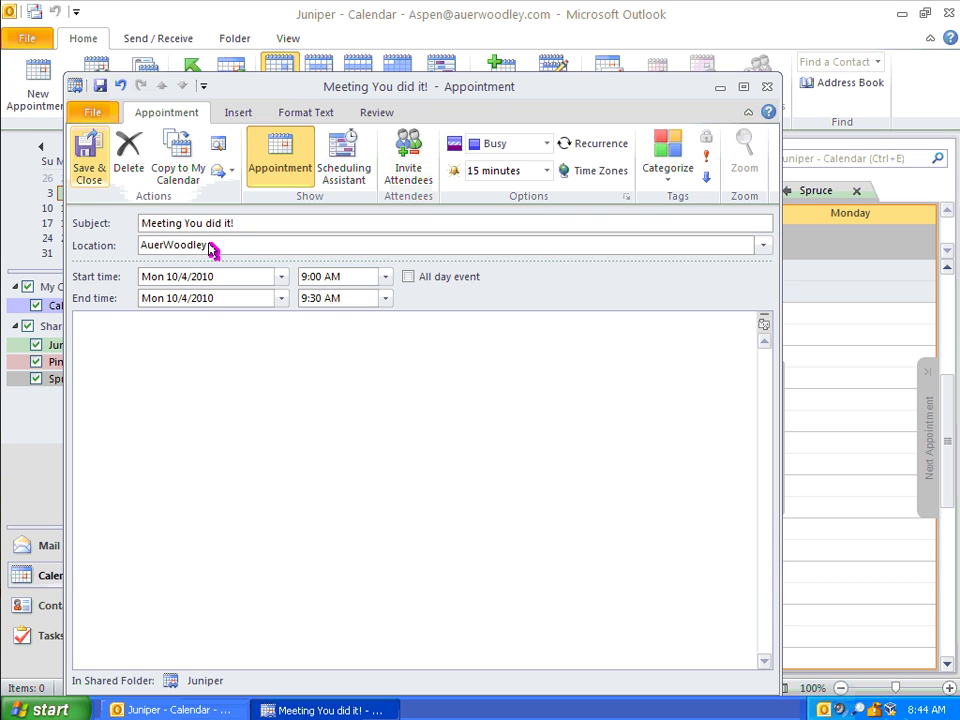
left_click(90, 166)
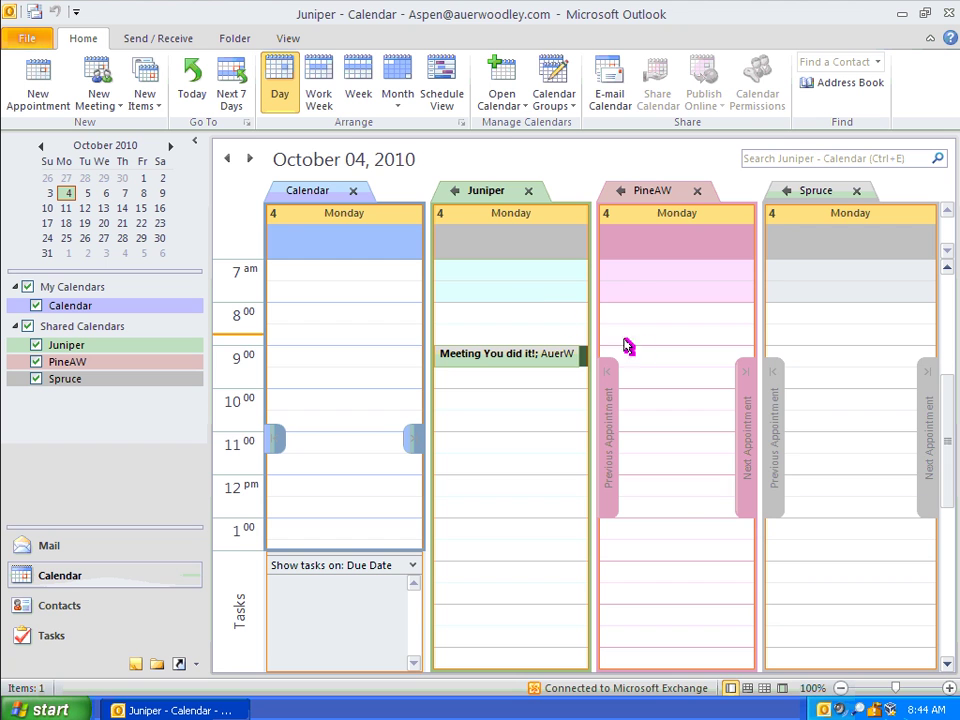
- Create and save an 8:30–9:00 AM appointment "Meeting again" at location Auer Woodley in the PineAW calendar
left_click(671, 357)
right_click(676, 356)
right_click(660, 333)
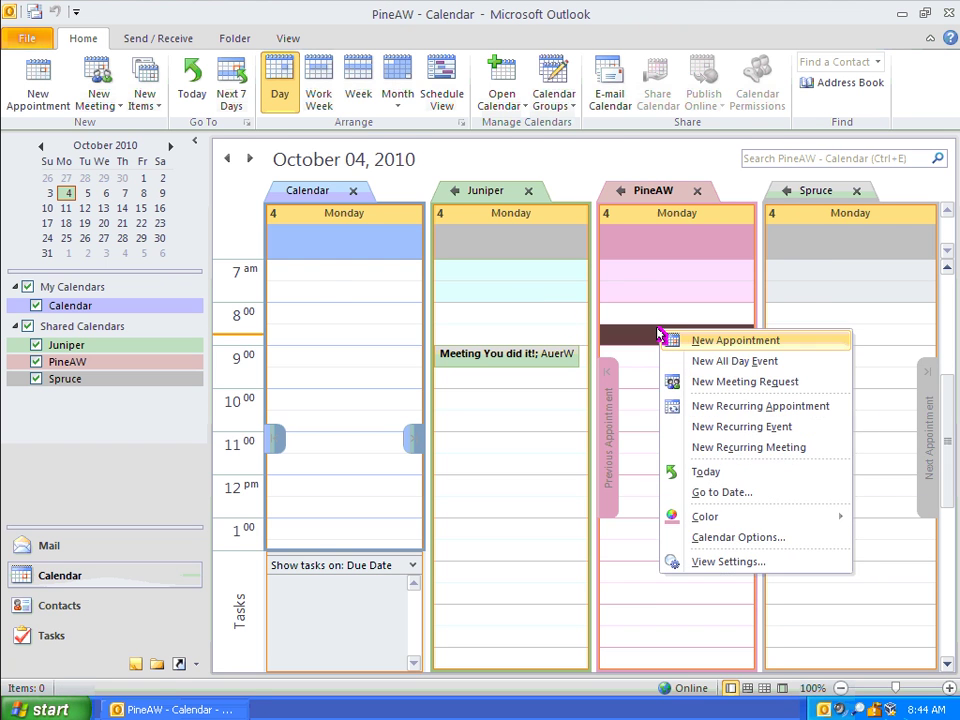
left_click(672, 339)
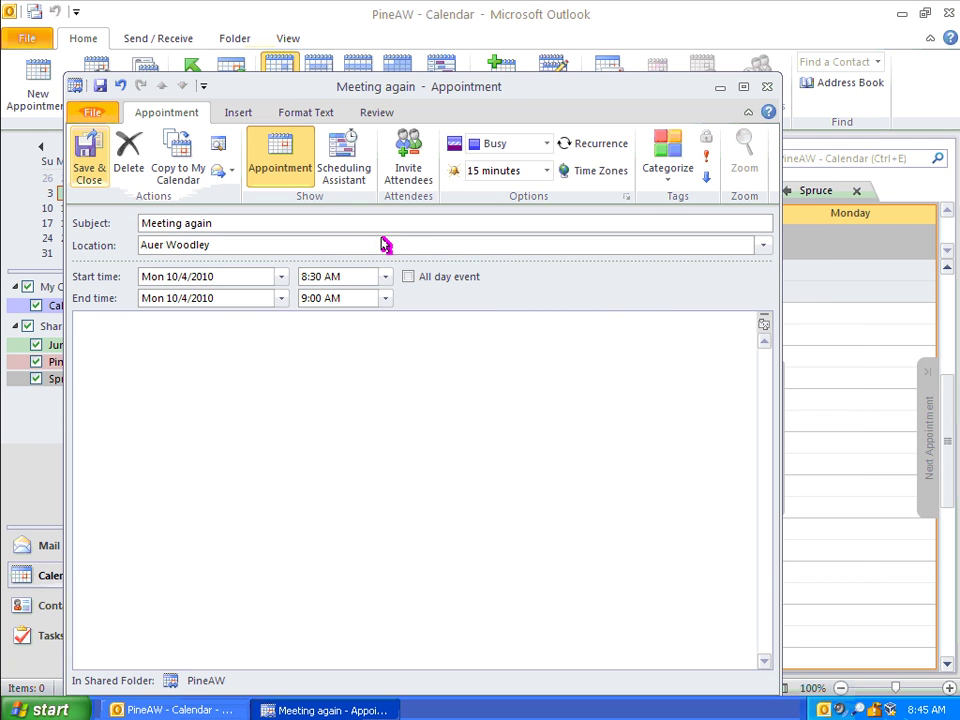
left_click(92, 168)
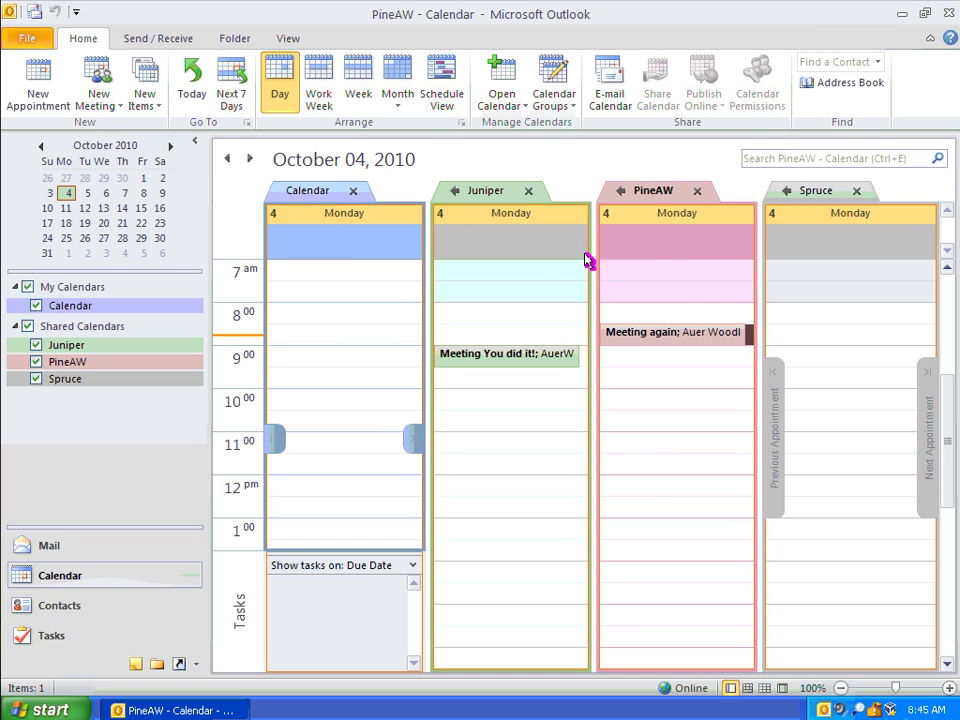
- Create and save an 8:00–8:30 AM appointment "Meeting" at location Auerwoodley in the Spruce calendar
right_click(826, 316)
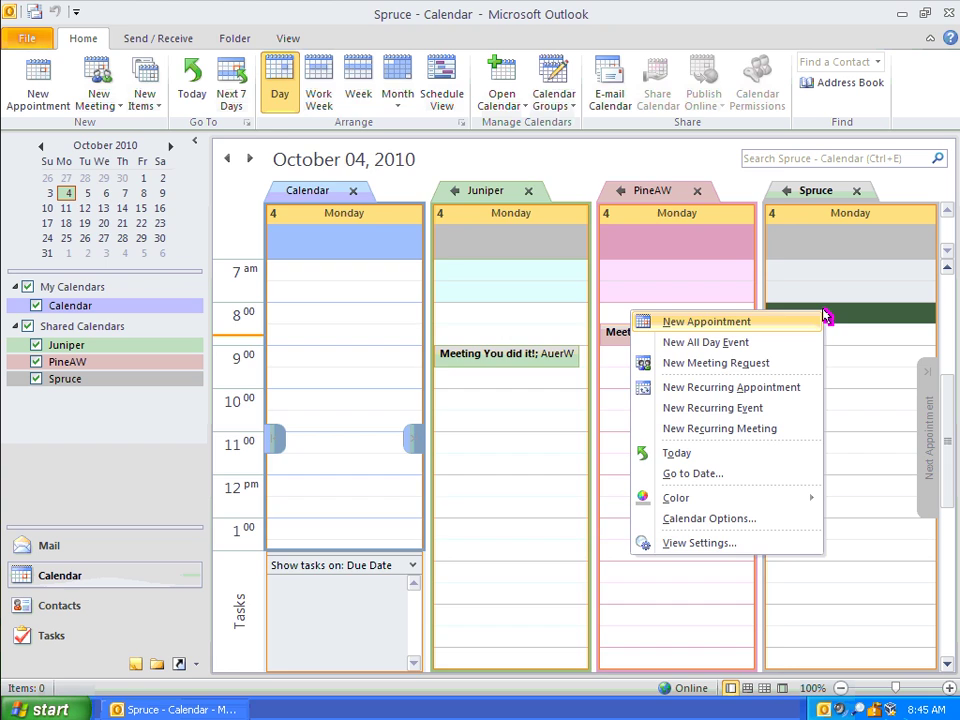
left_click(752, 321)
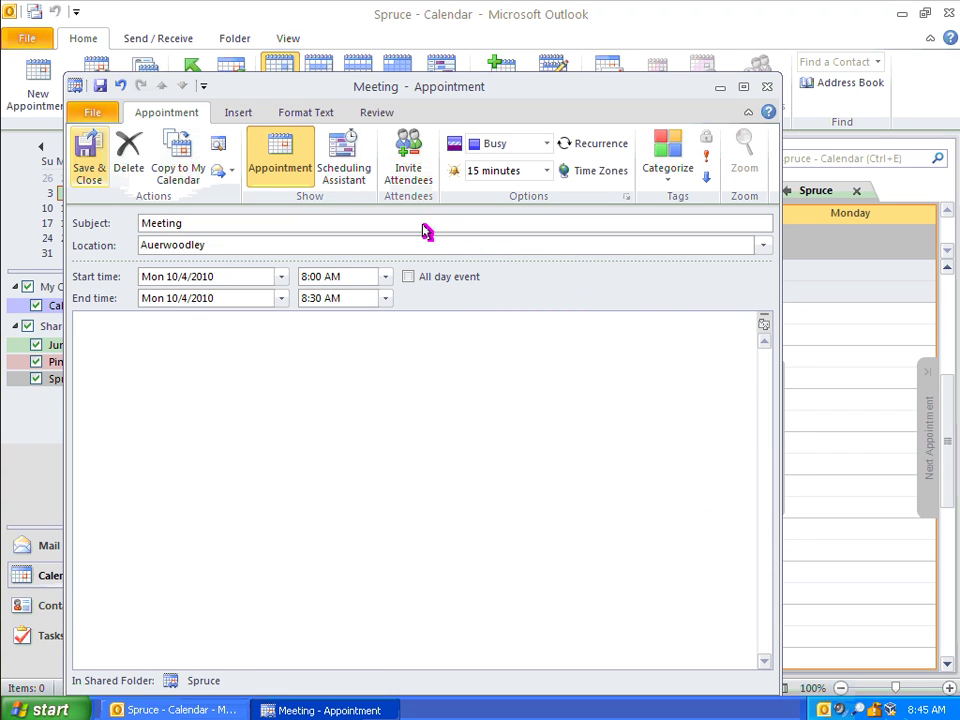
left_click(96, 163)
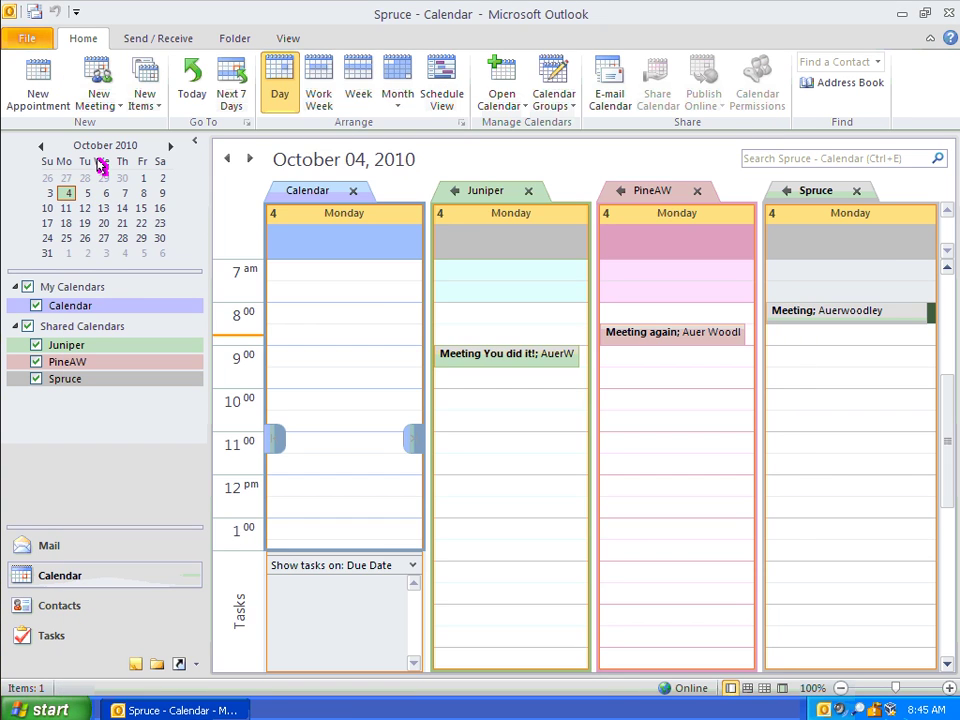
- Create a 9:30–10:00 AM appointment "Meeting" at location Auer Woodley in the own calendar
left_click(343, 377)
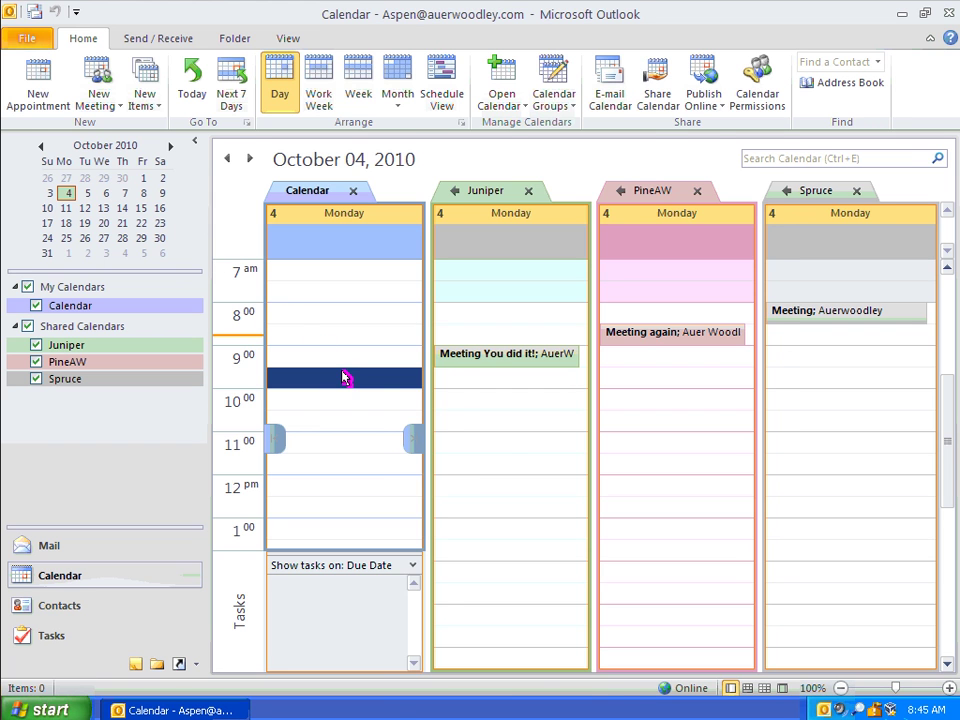
right_click(343, 377)
left_click(370, 384)
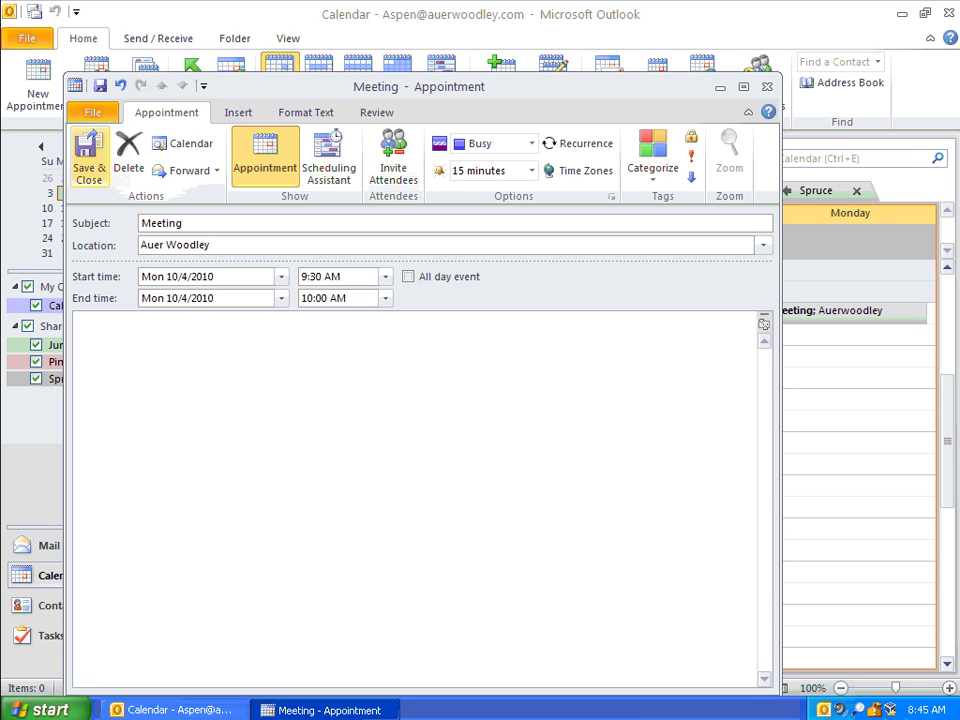